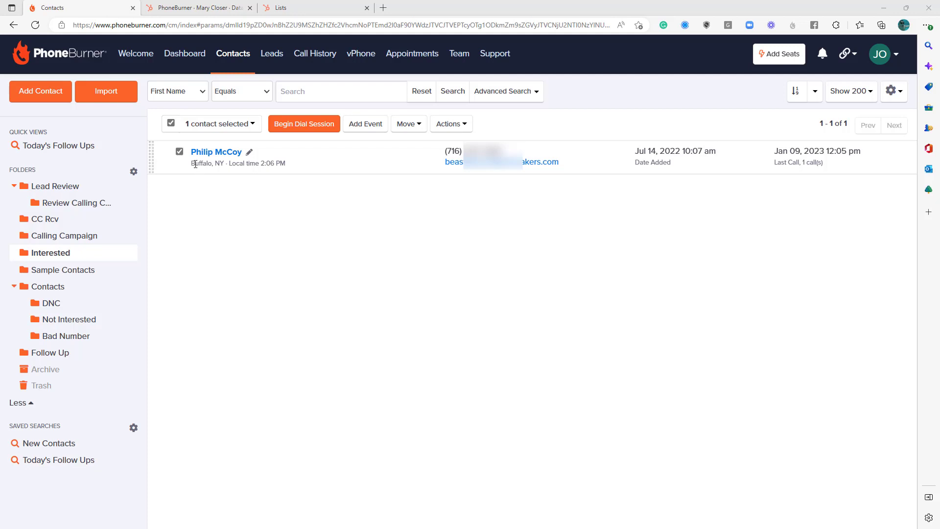
- Open the contact record in the Interested folder and review the tag and folder criteria in its advanced search
click(216, 153)
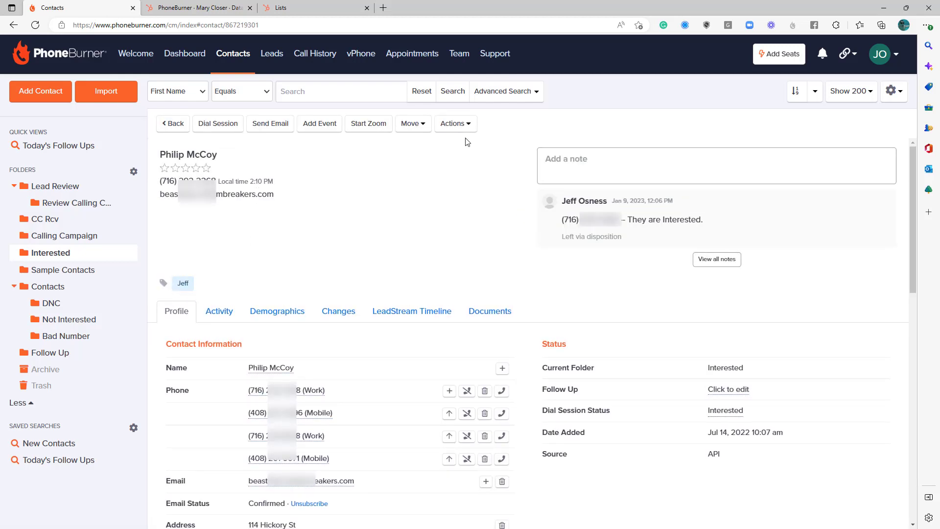
click(497, 94)
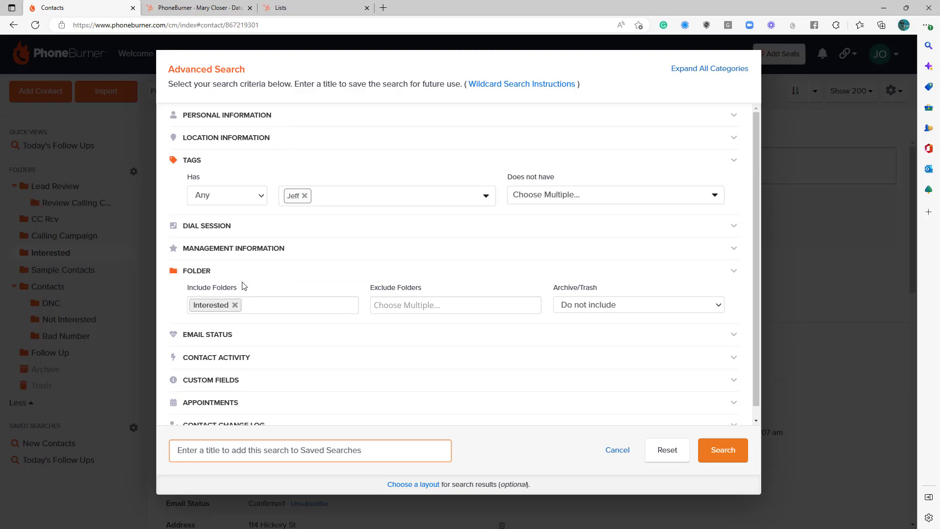
click(619, 450)
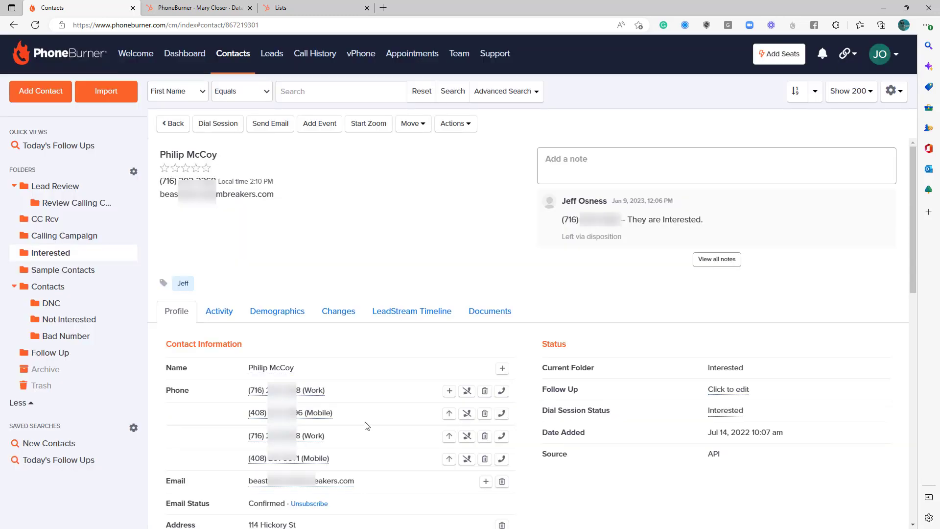
- Save and run an advanced search on the admin's name tag and the Interested folder, titled with the admin's first name plus "Interested"
click(496, 98)
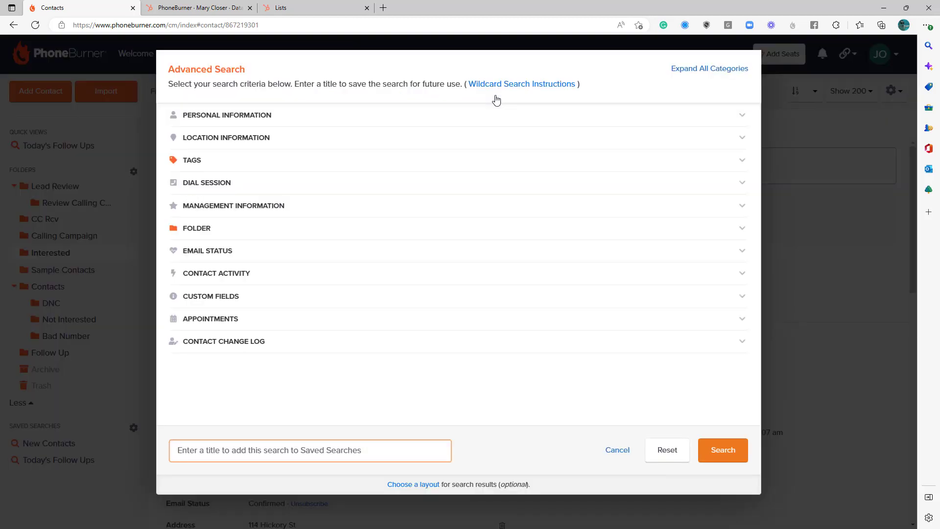
click(431, 116)
click(247, 149)
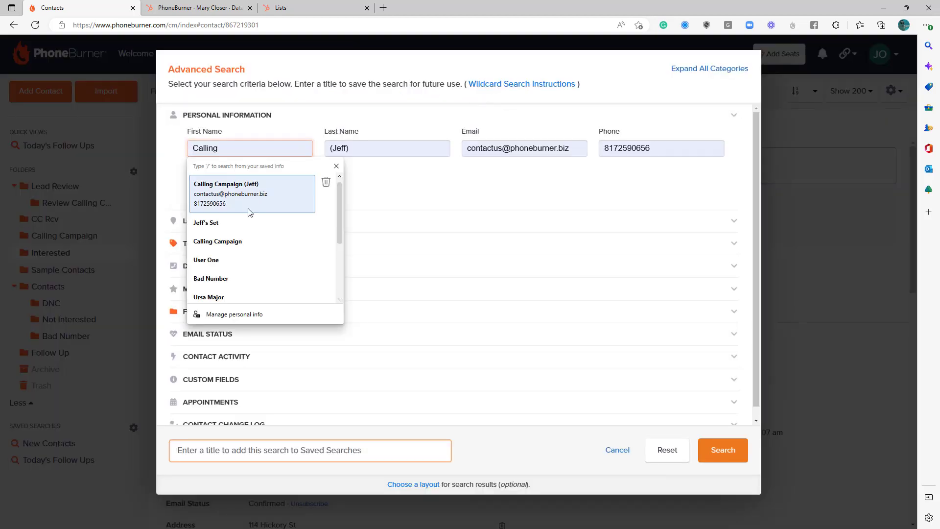
click(304, 121)
click(198, 161)
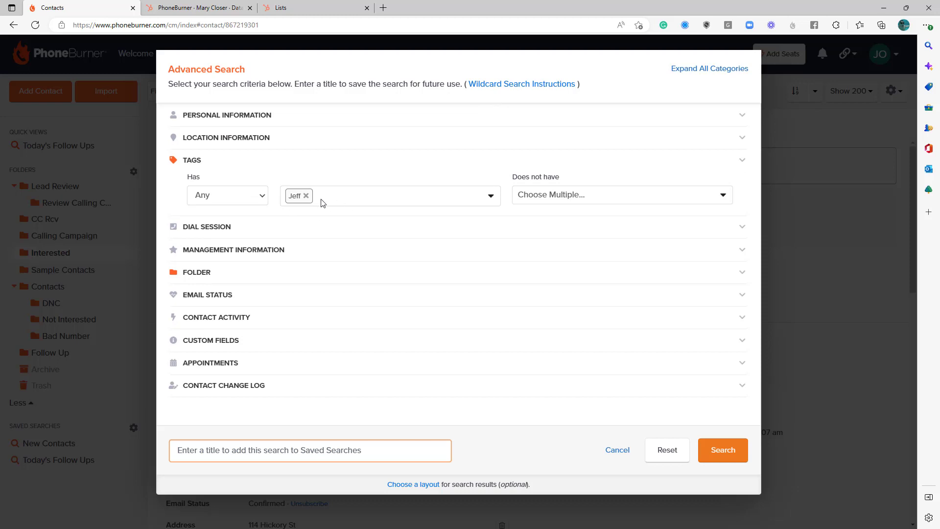
click(246, 274)
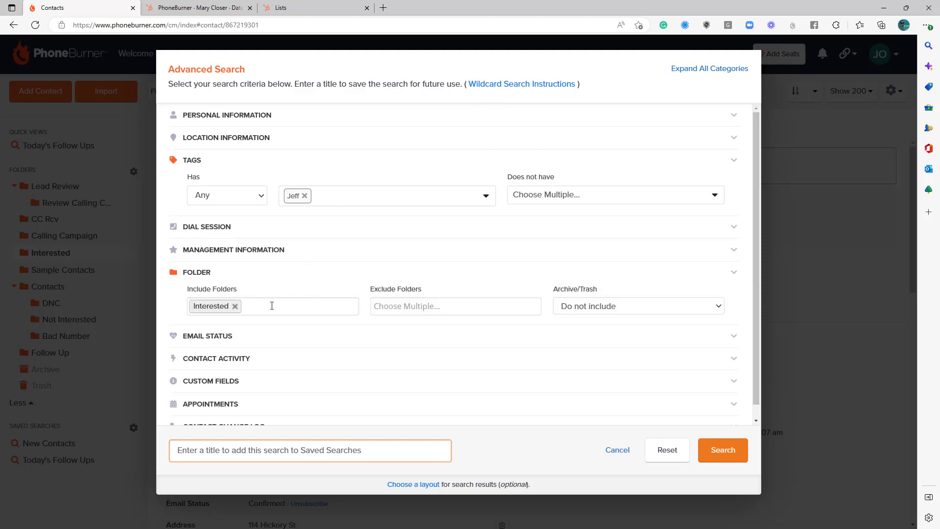
click(280, 453)
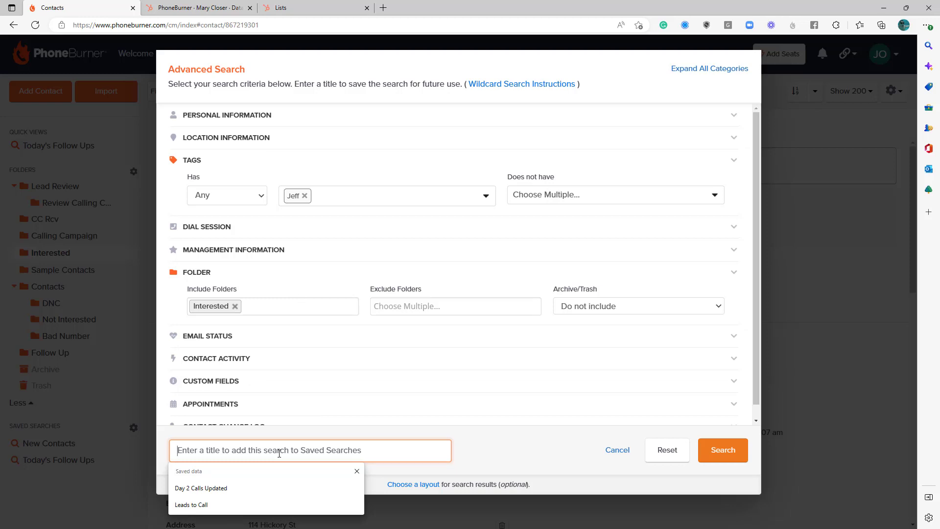
text(Jeff's Interested)
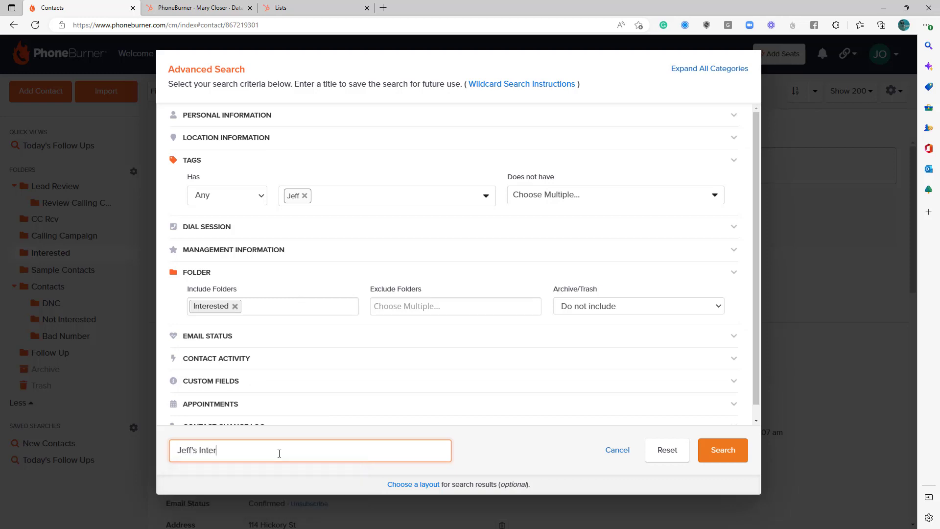
click(733, 451)
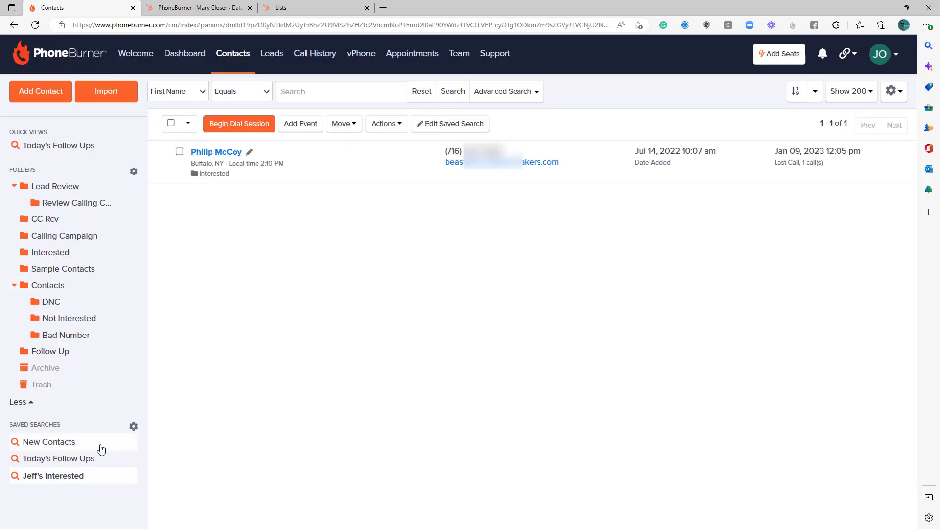
- Return to the main contacts view and run the newly saved search for the admin's interested contacts
click(223, 56)
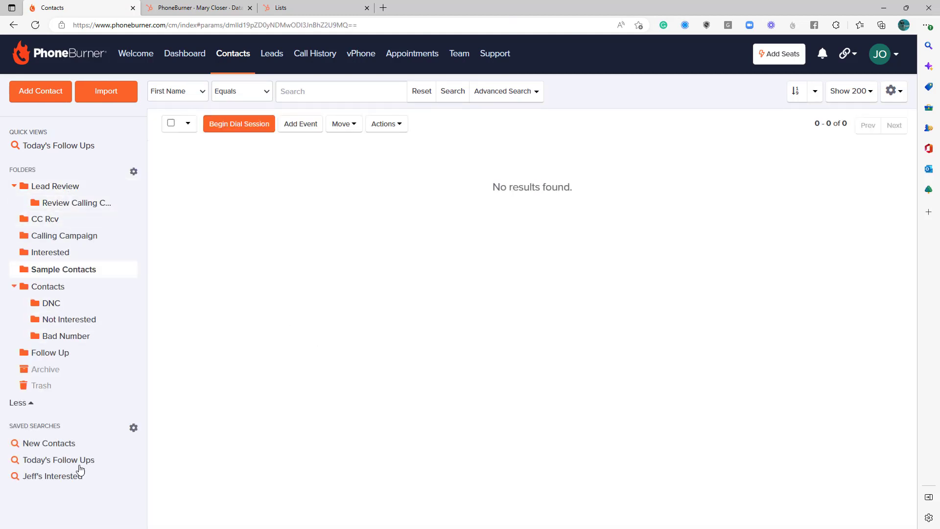
click(66, 480)
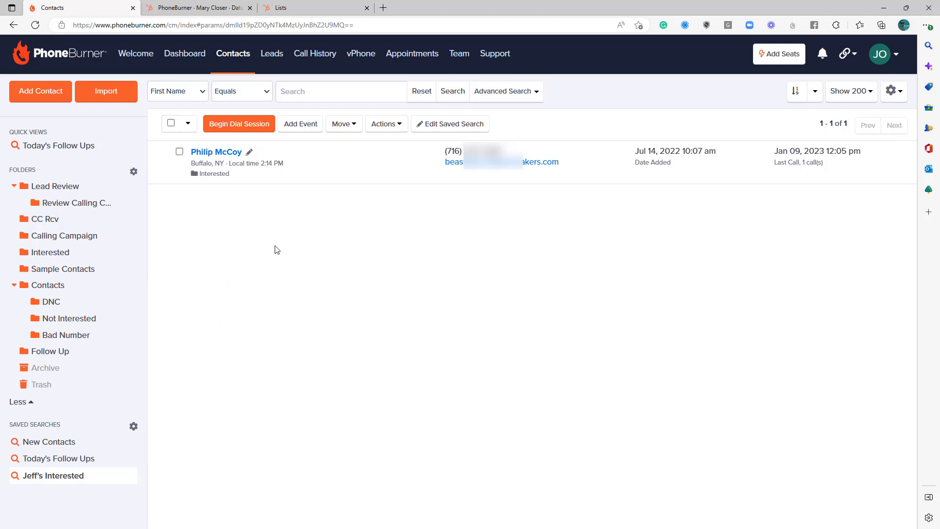
- Log in as the first team member listed below the team admin
click(456, 55)
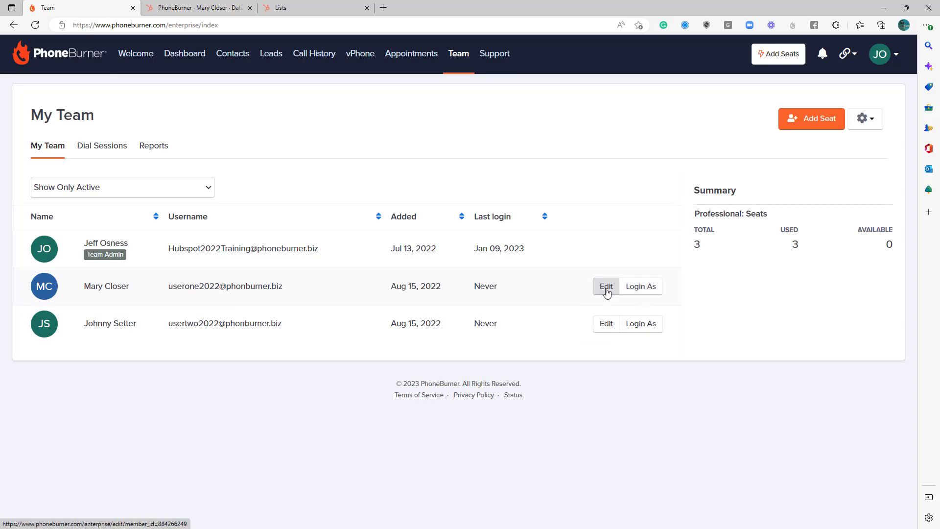
click(637, 288)
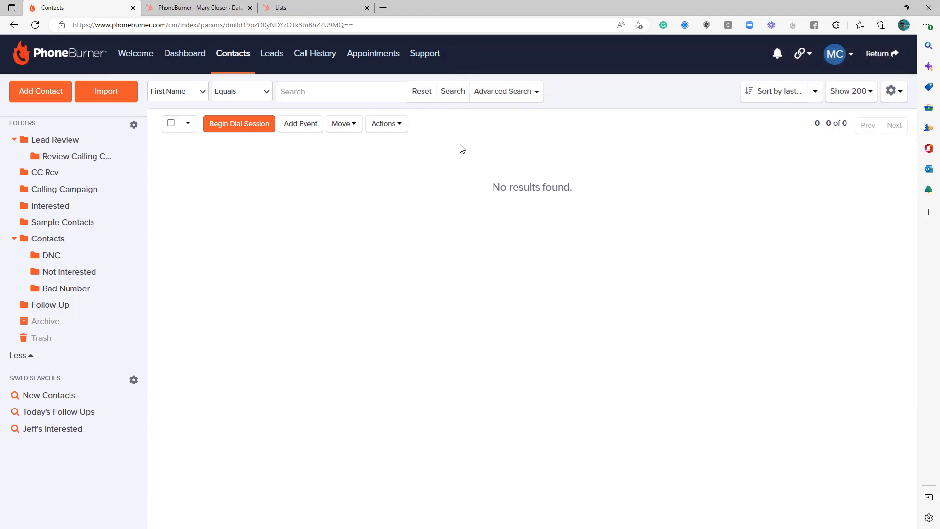
- Start an advanced contact search and require any contact to have the tag with the team member's first name
click(520, 91)
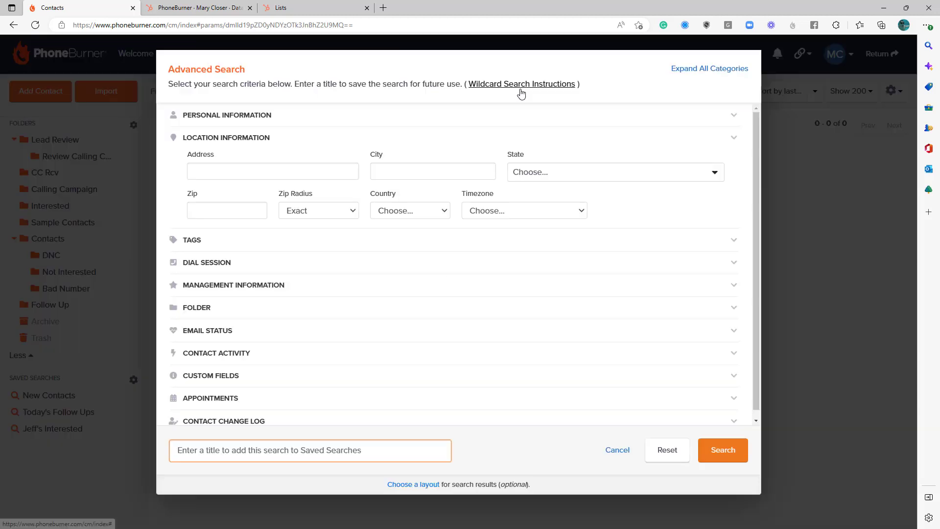
click(229, 114)
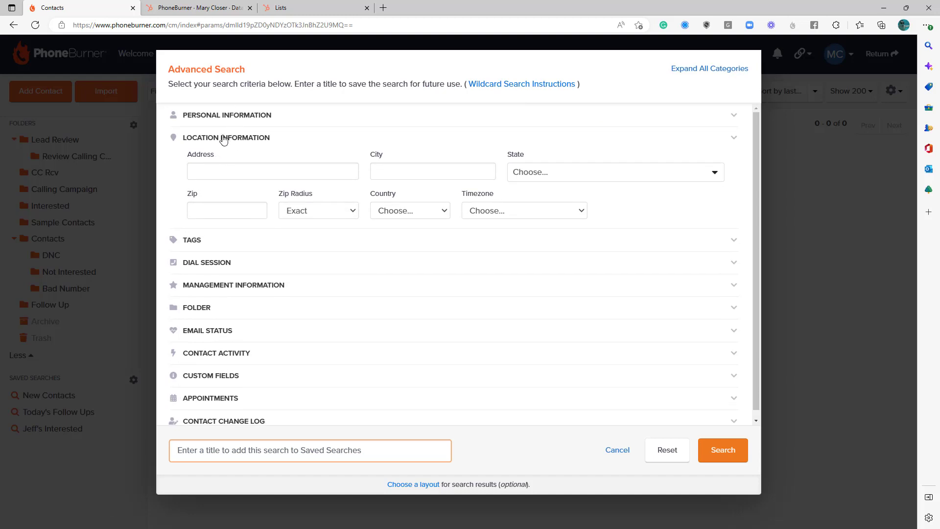
click(224, 138)
click(222, 165)
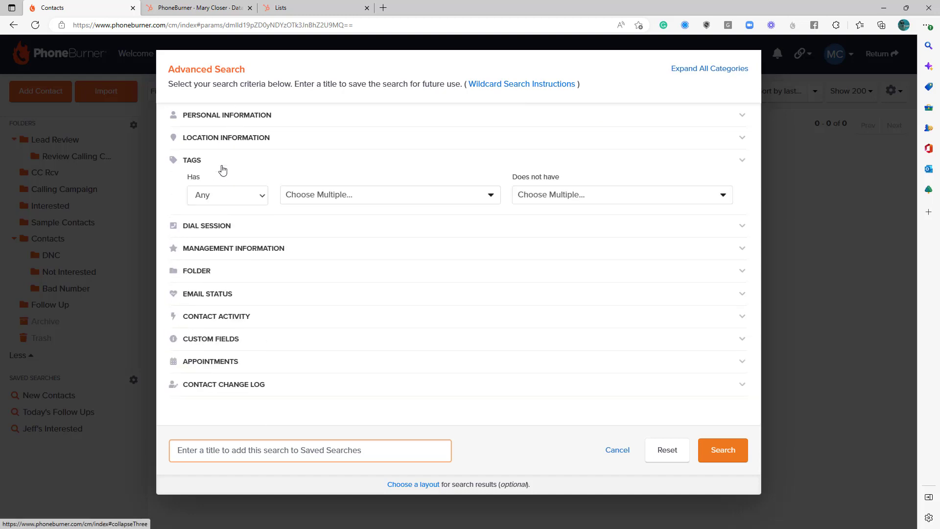
click(385, 199)
click(322, 275)
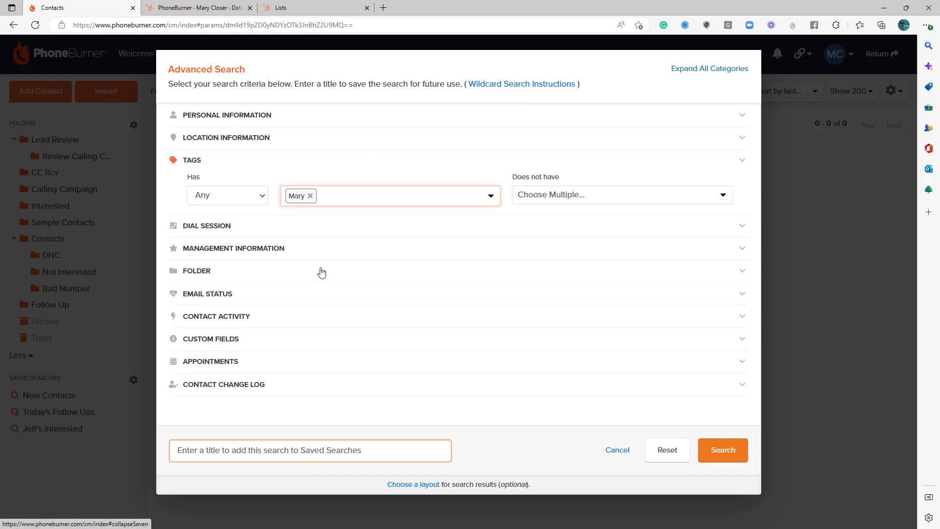
- Limit the advanced search to the Follow Up folder in the included folders
click(235, 276)
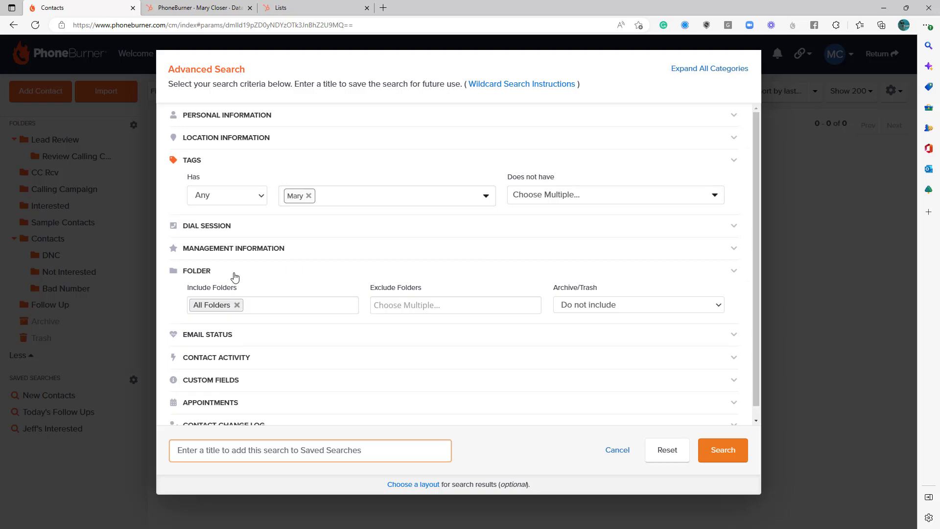
click(258, 300)
scroll(309, 351, down, 3)
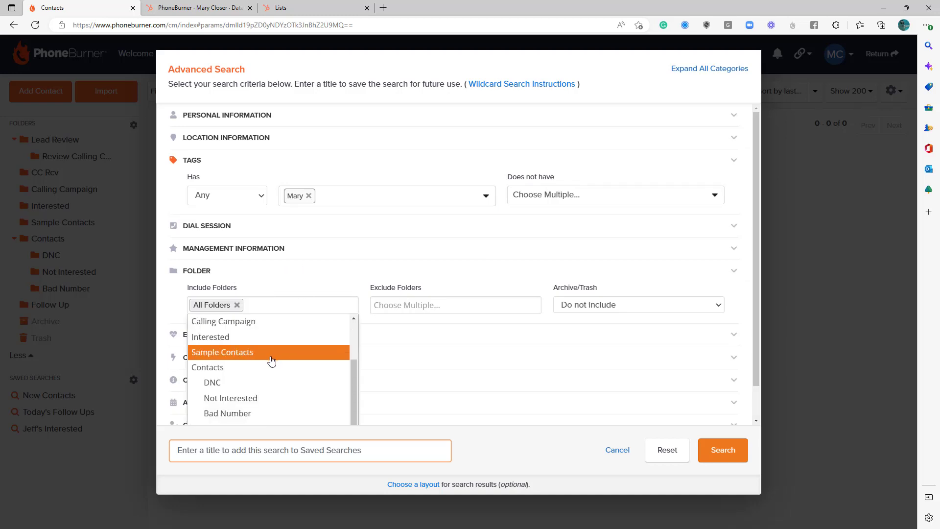
click(247, 422)
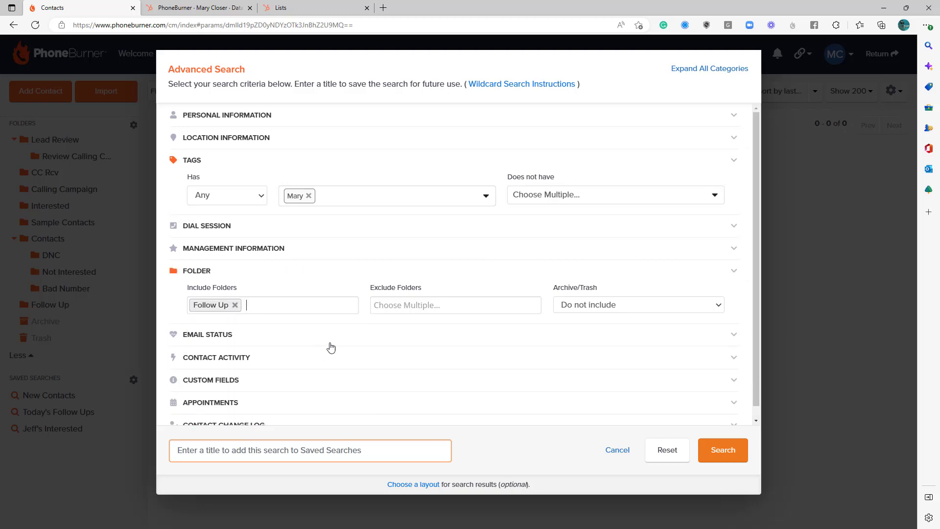
- Set the search's Follow Up Date criterion in the management information to Today & Before
click(253, 245)
scroll(582, 317, down, 2)
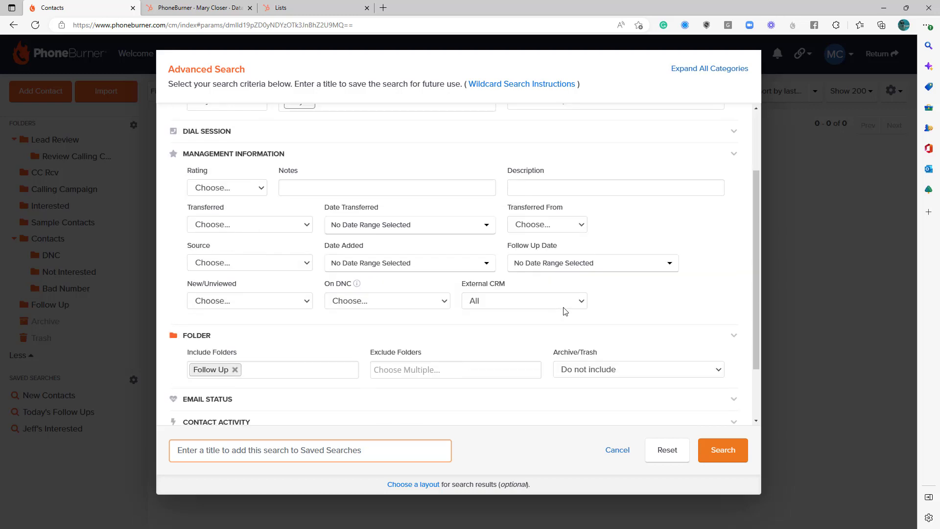
click(561, 267)
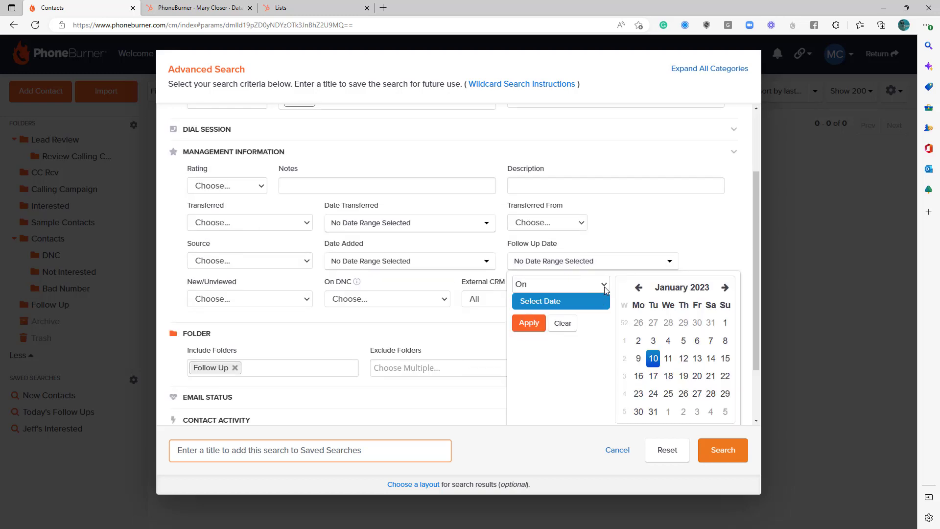
click(604, 285)
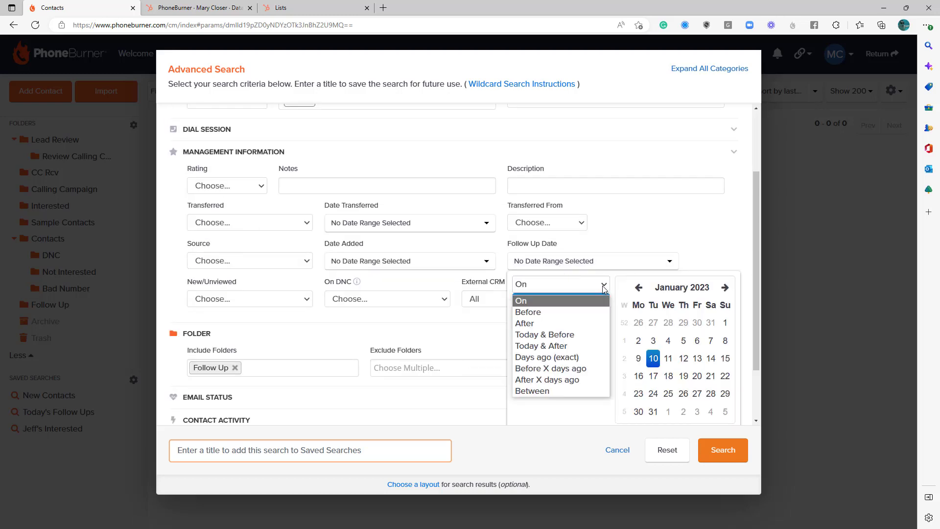
click(552, 336)
click(529, 302)
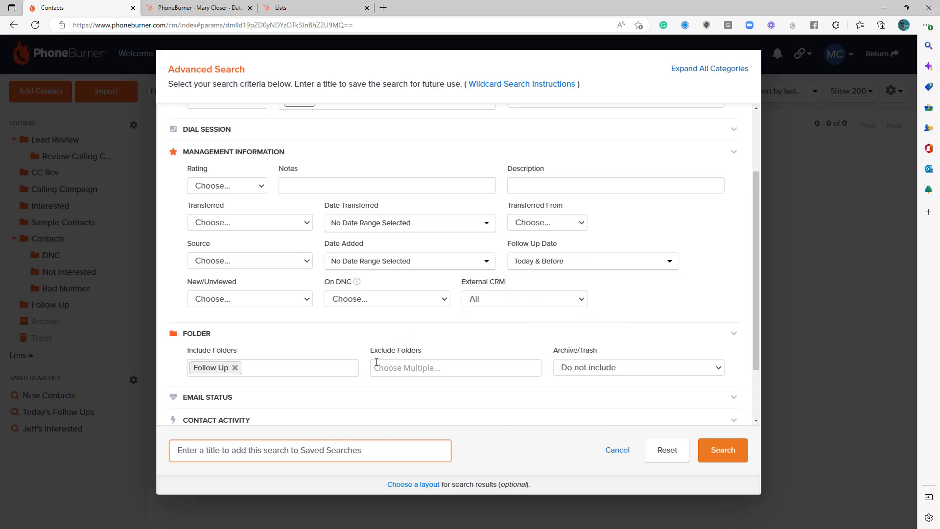
- Title the search with the team member's first name followed by "Follow Ups", and run it to save it
scroll(372, 362, down, 2)
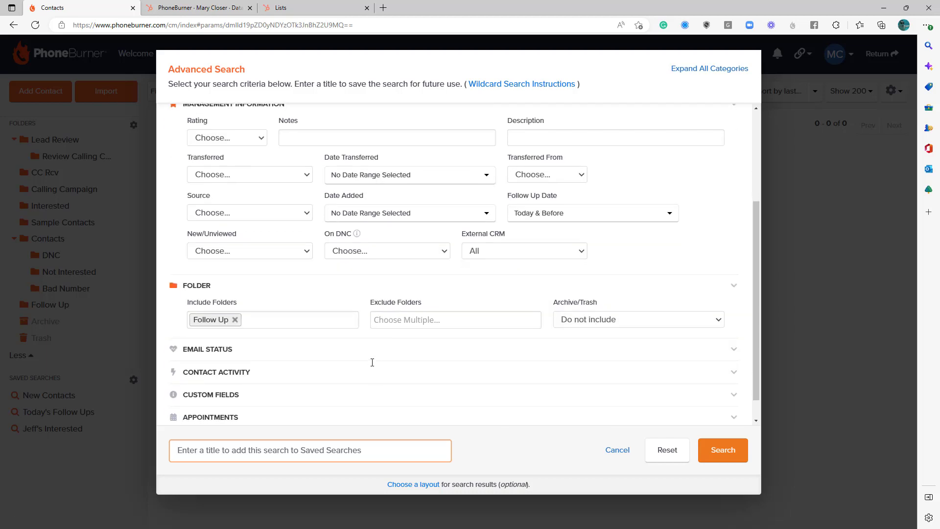
click(237, 455)
text(Mary's Follow Ups)
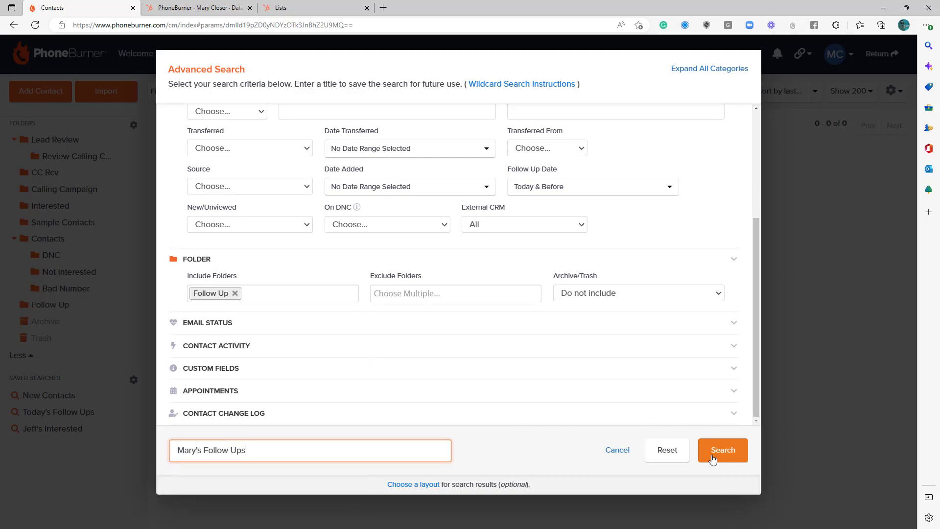
click(713, 459)
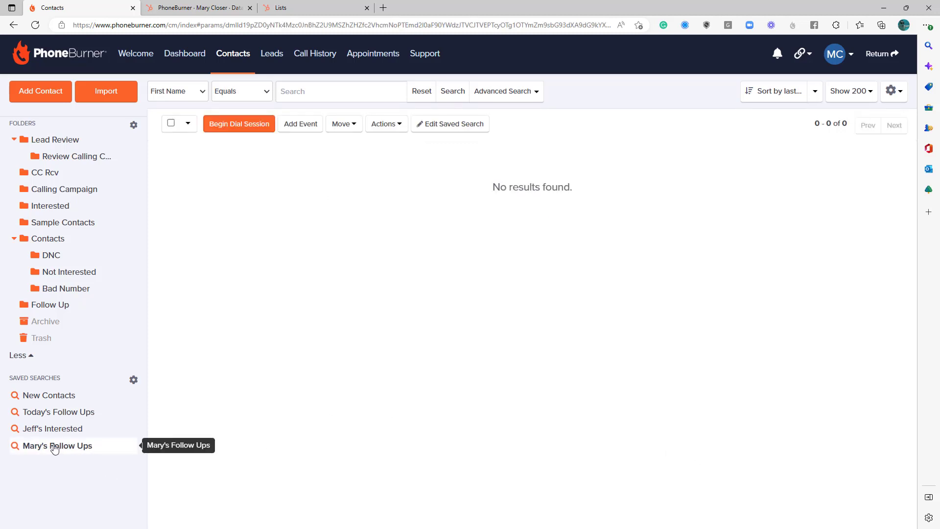
- Start a dial session from the Calling Campaign leadstream, connecting through the browser with microphone access granted
click(280, 67)
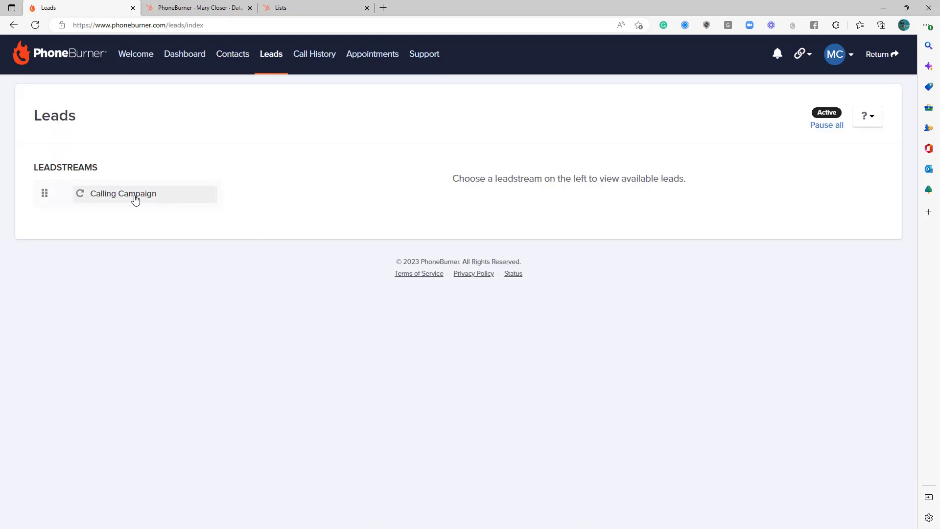
click(136, 200)
click(495, 234)
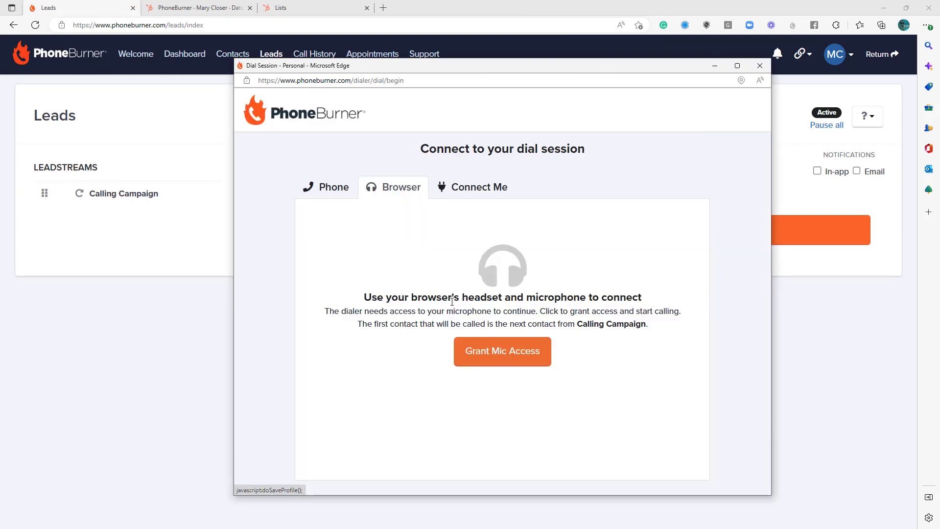
click(505, 360)
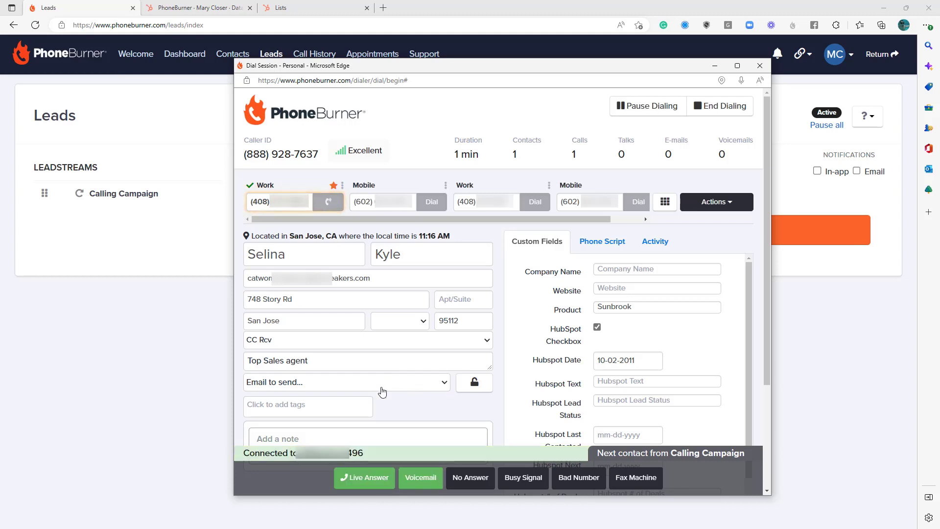
- Record the current call as a Live Answer and end the call
click(373, 477)
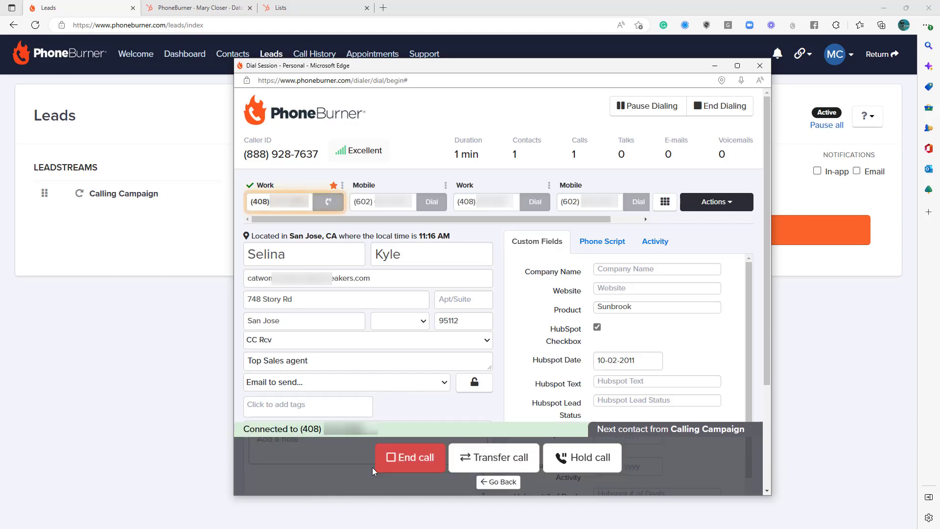
click(417, 457)
- Enter the note "adding notes" on the called contact
scroll(407, 387, down, 2)
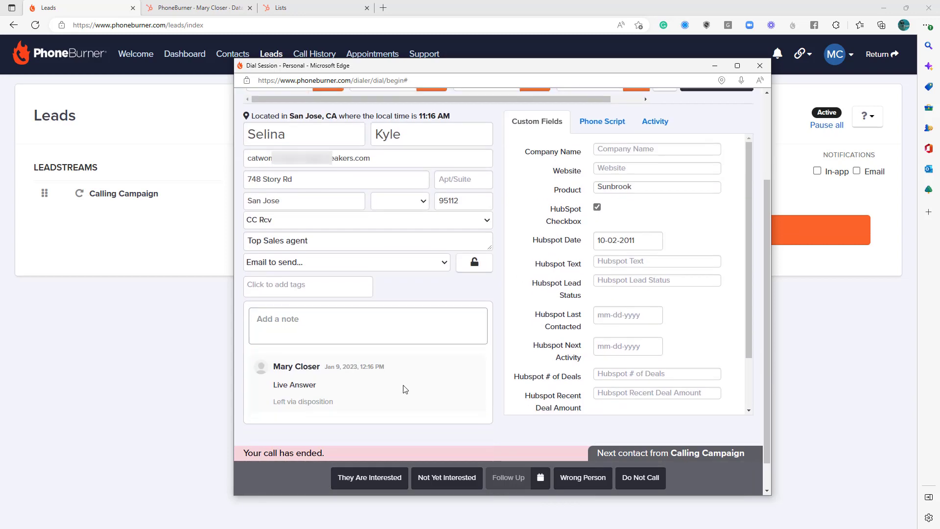
click(327, 321)
text(add)
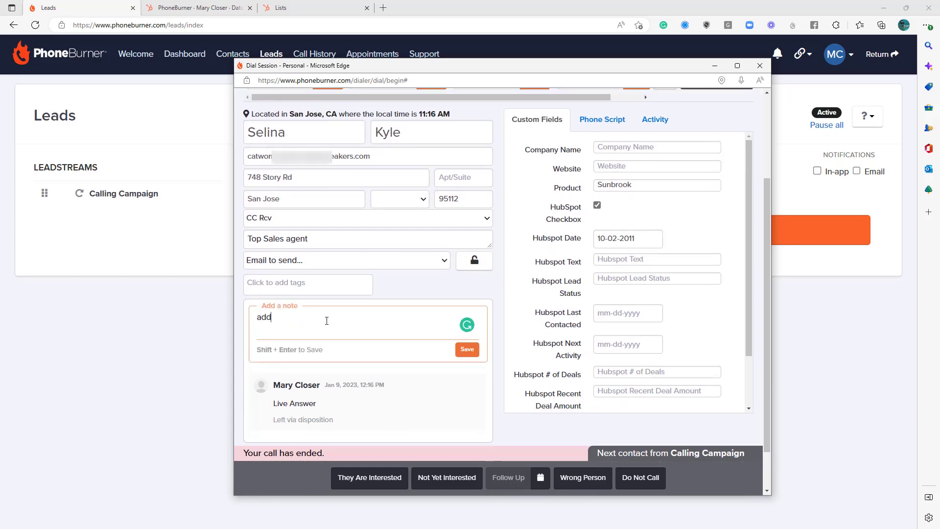
text(ing notes)
- Disposition the called contact as Follow Up dated January 9, 2023, and close the dial session
click(541, 477)
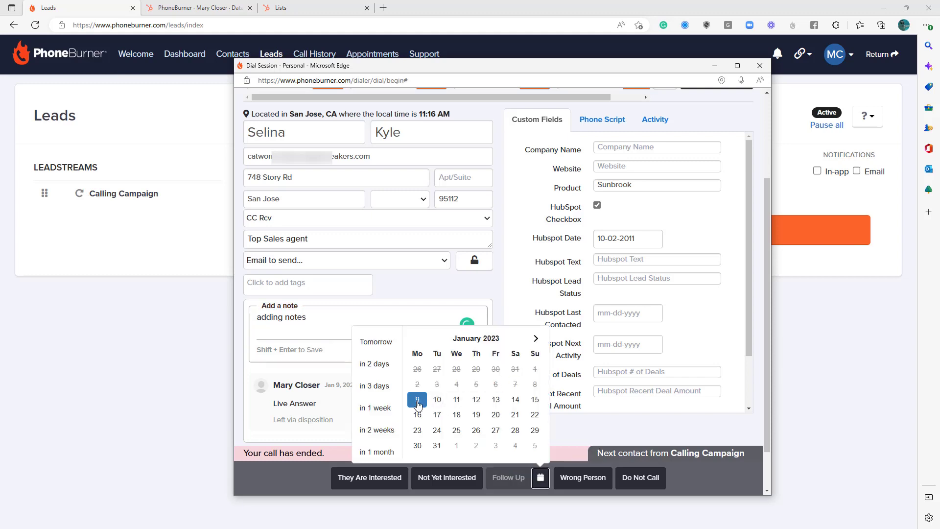
click(417, 400)
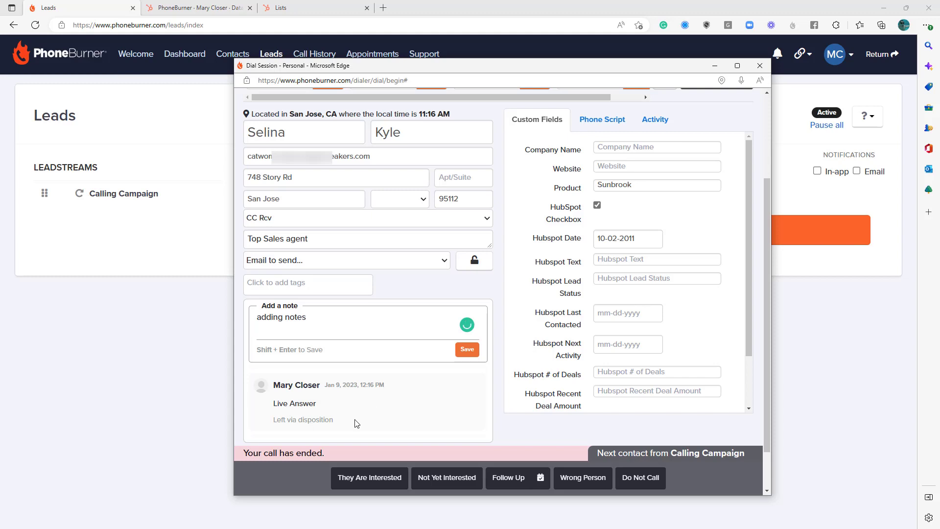
click(510, 482)
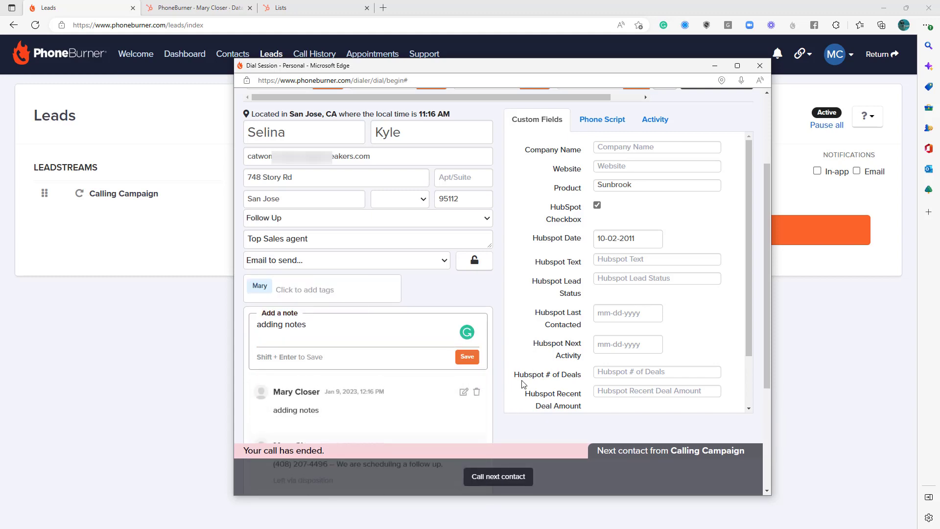
click(760, 66)
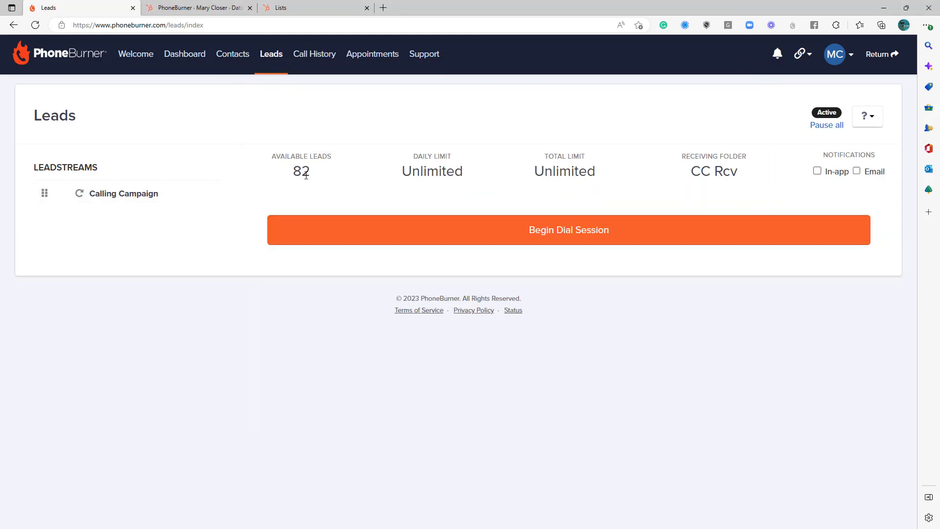
- Run the rep's Follow Ups saved search in the contacts and open the contact it lists
click(228, 58)
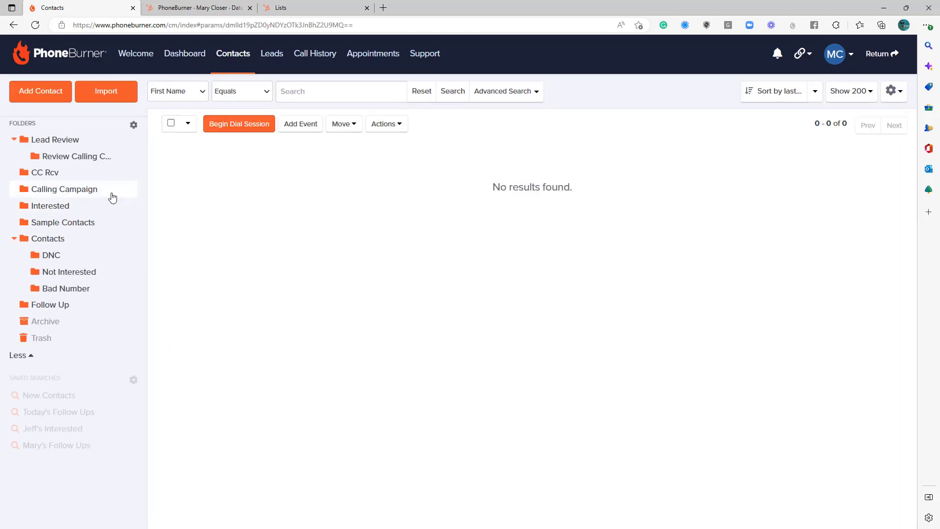
click(65, 453)
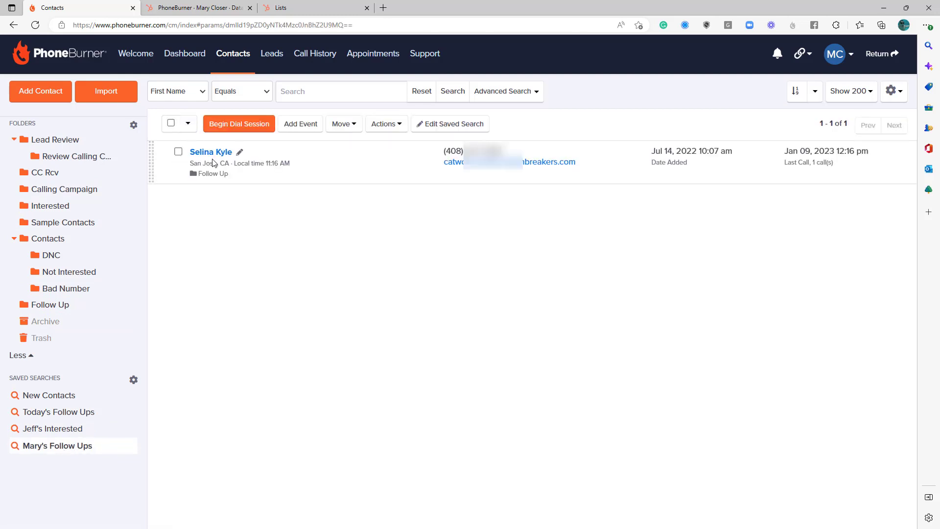
click(211, 152)
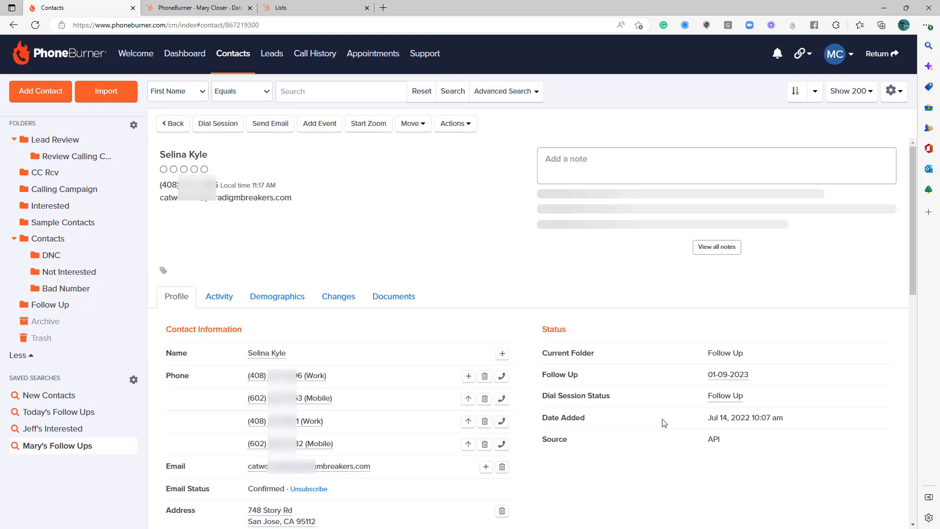
- Set the contact's follow-up date to 01-10-2023 and save the change
click(740, 381)
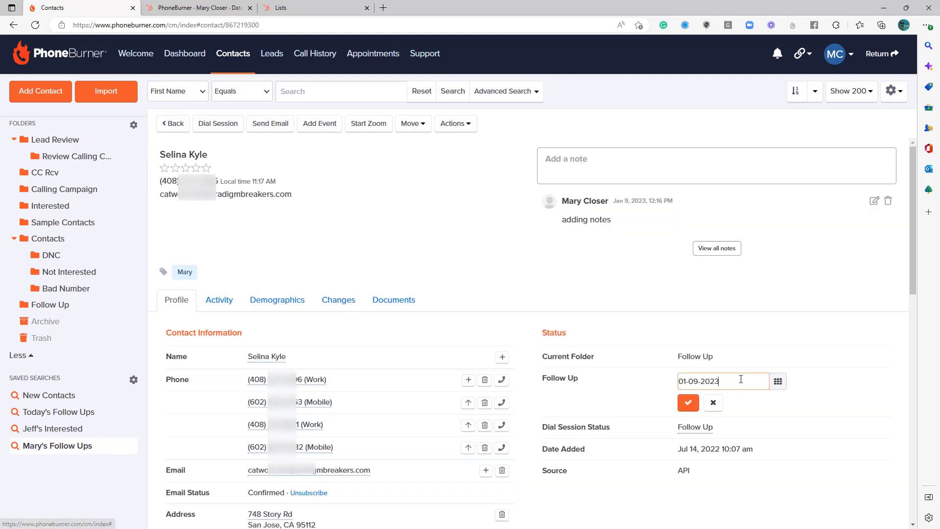
click(777, 382)
click(727, 472)
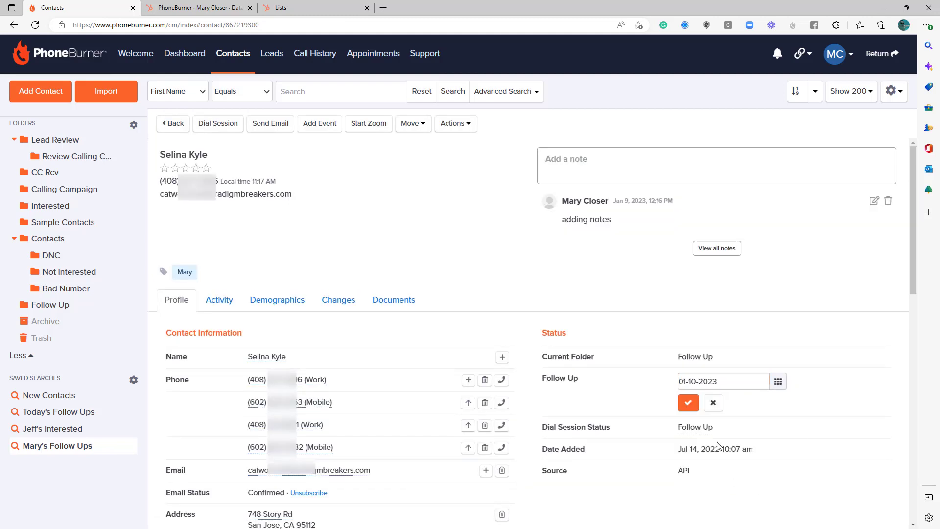
click(688, 404)
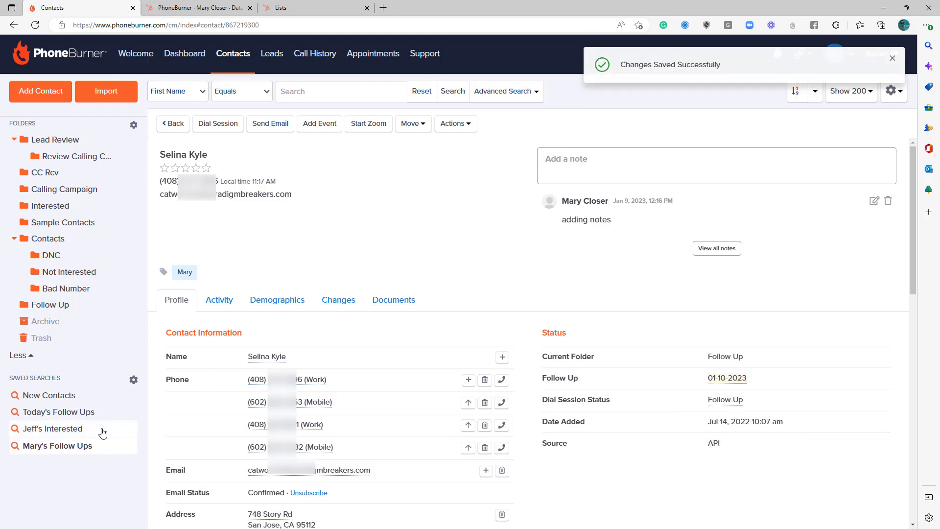
- Rerun the rep's Follow Ups saved search, and open the rescheduled contact from the Follow Up folder
click(81, 452)
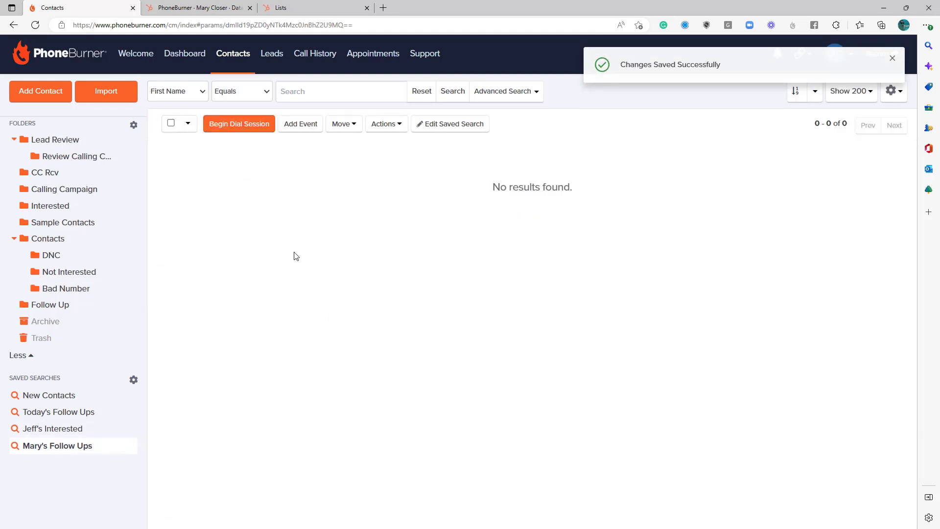
click(51, 305)
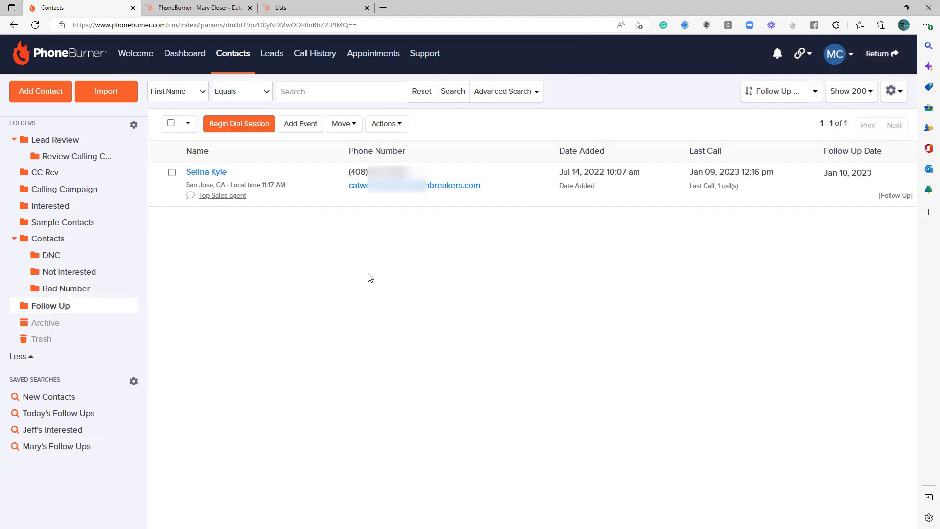
click(202, 172)
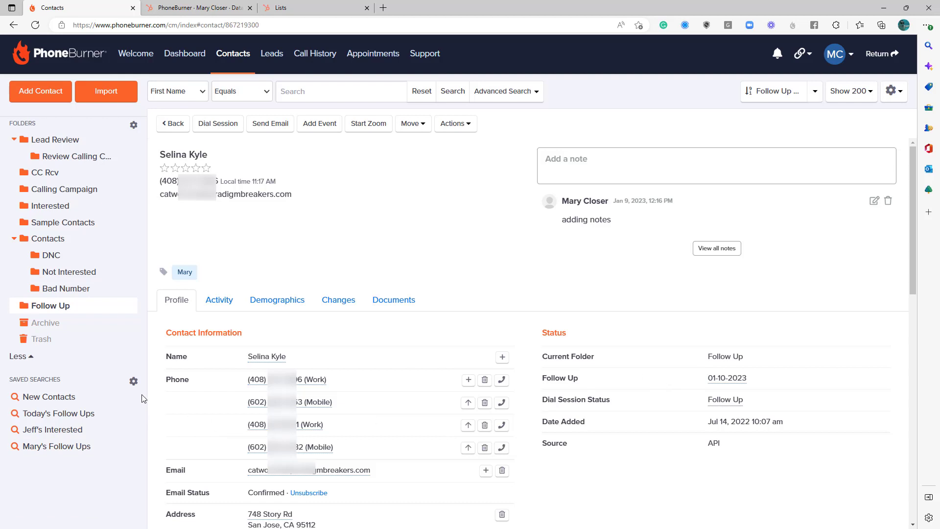
- Pin the rep's Follow Ups saved search to the quick views and open it from the contacts page
click(134, 382)
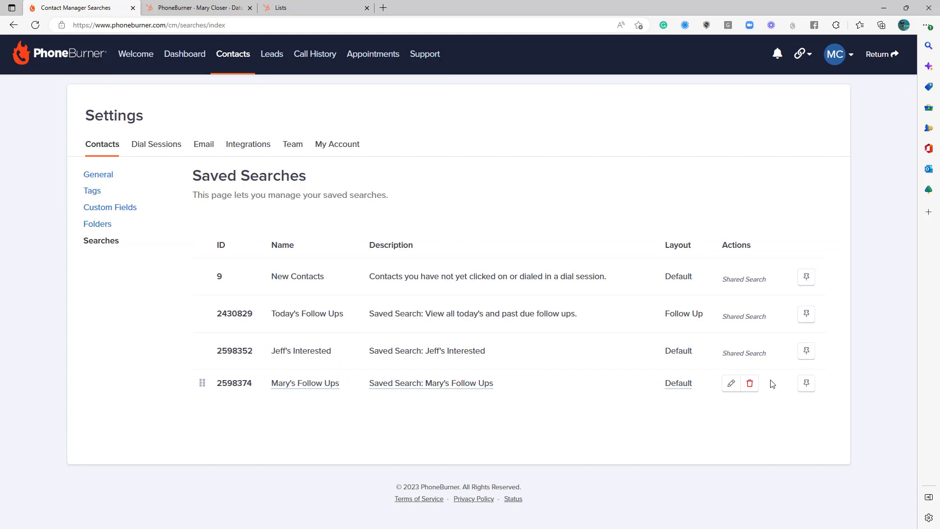
click(805, 385)
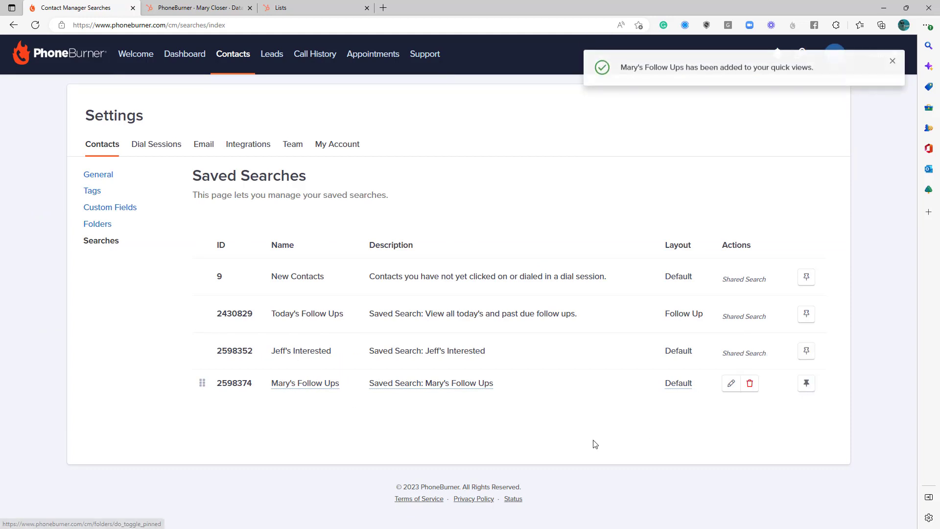
click(229, 55)
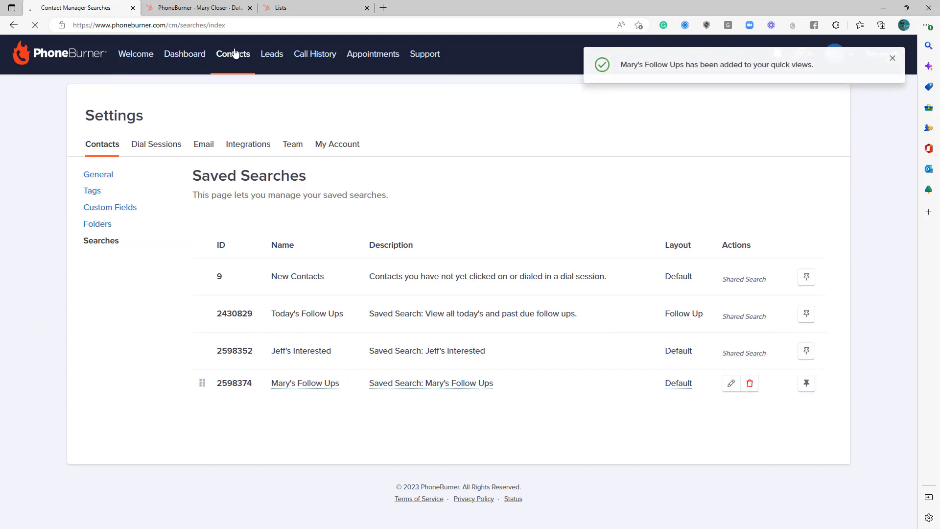
click(61, 147)
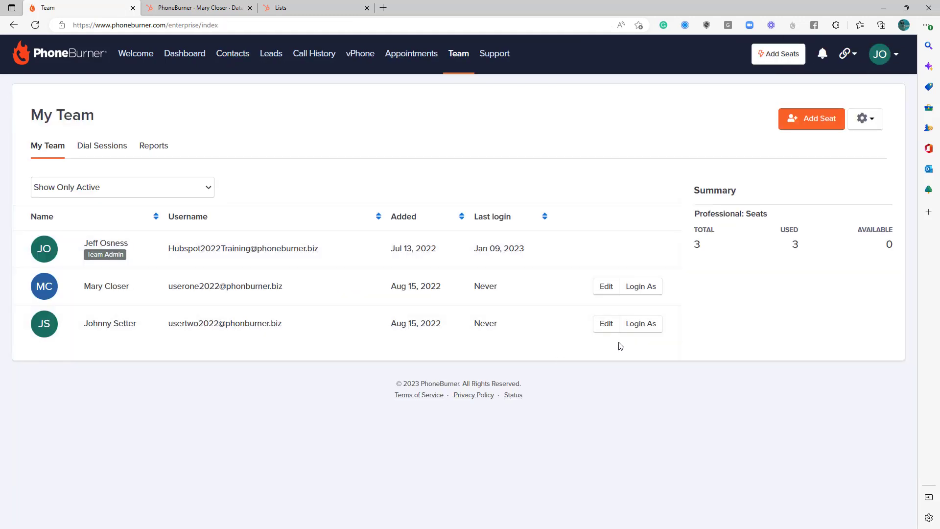
- Log in as the last listed team member to check their saved searches, and return to the admin account
click(639, 325)
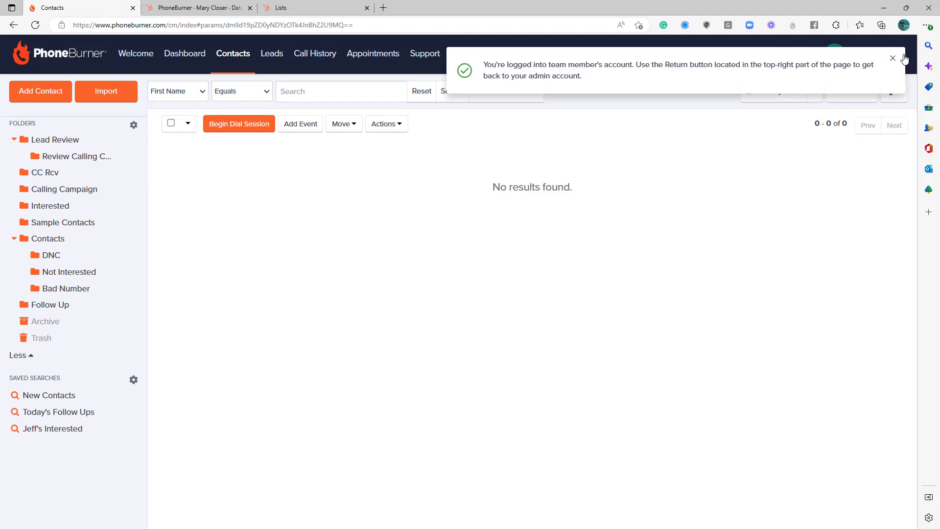
click(895, 59)
click(889, 59)
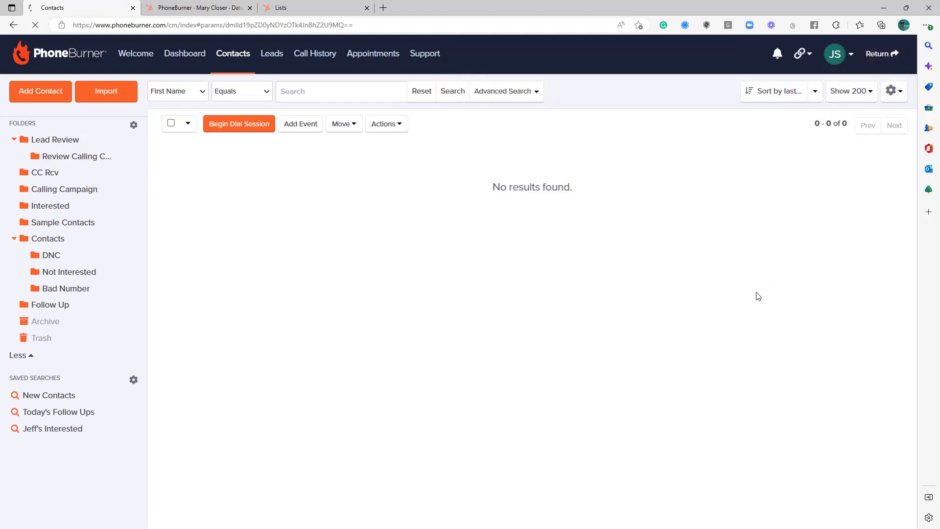